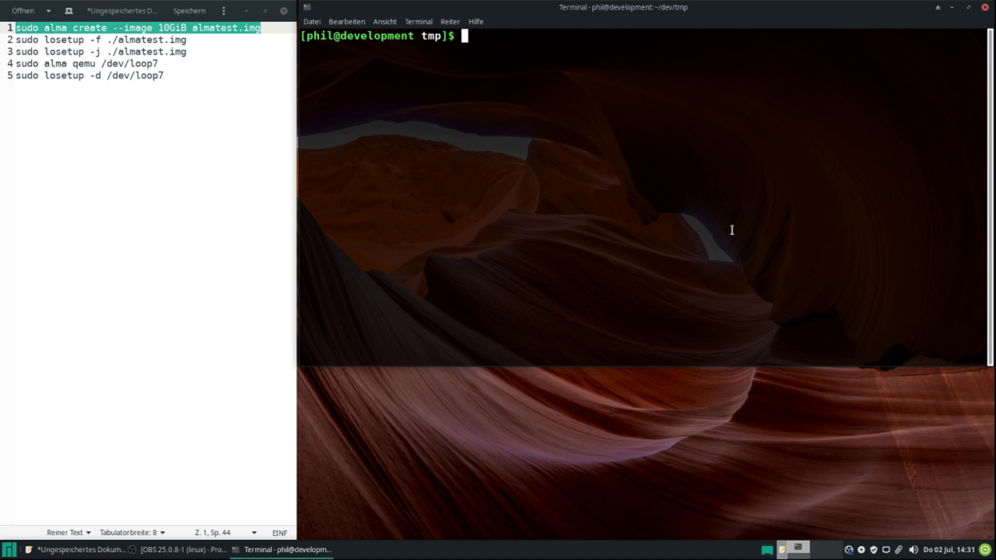
- Paste the alma create command from the editor into the terminal and run it to build almatest.img
right_click(203, 35)
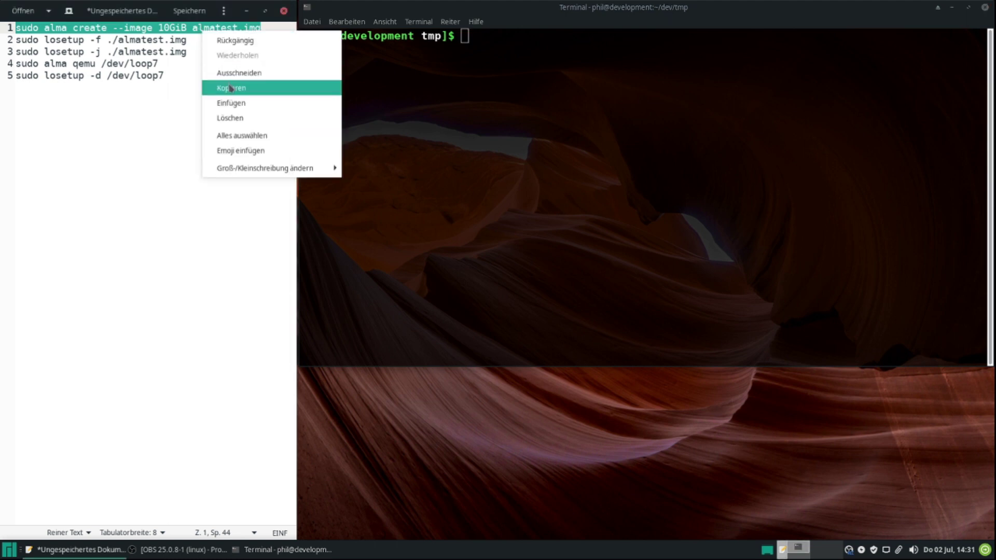
left_click(231, 87)
right_click(501, 54)
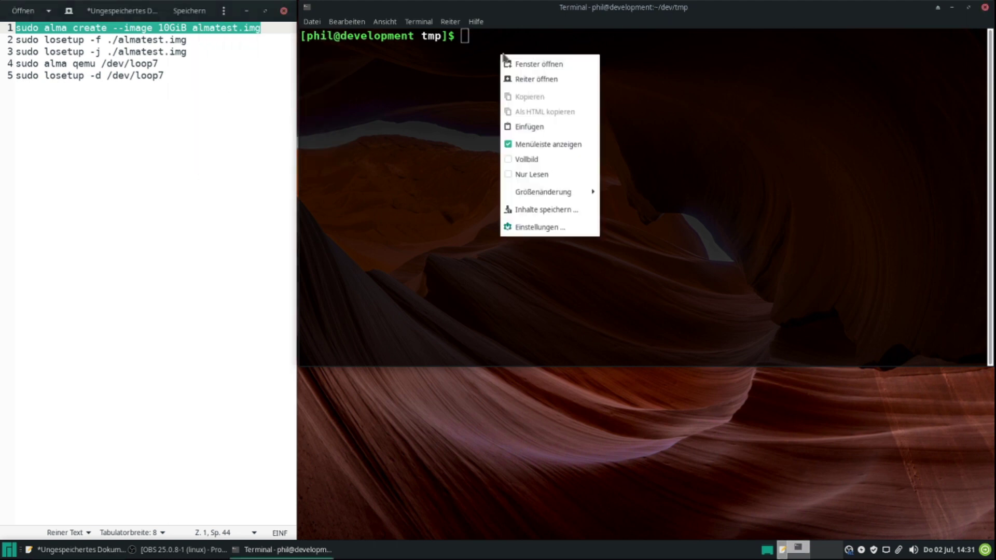
left_click(551, 127)
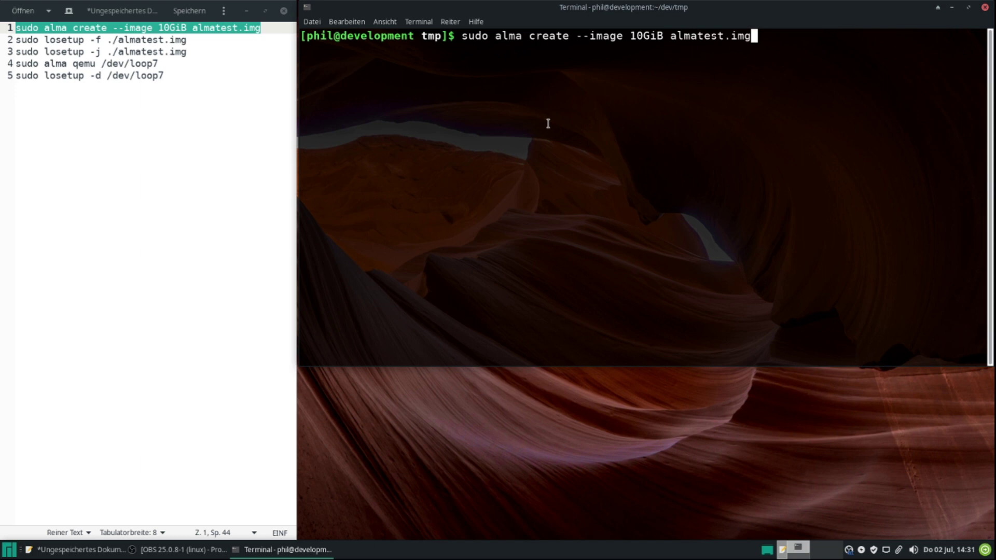
key("Return")
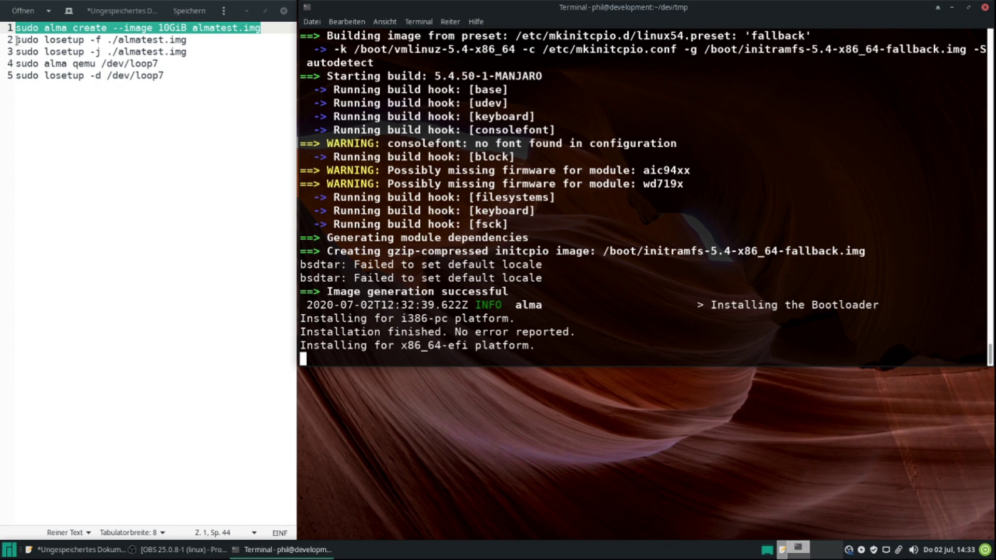
- Attach almatest.img to a free loop device with 'sudo losetup -f ./almatest.img'
left_click_drag(16, 39, 186, 42)
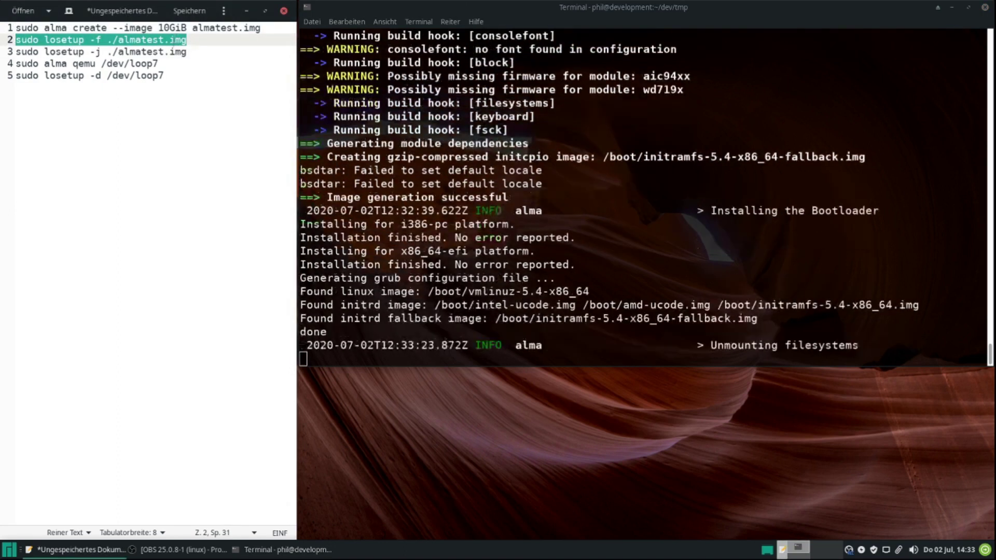
right_click(176, 41)
left_click(206, 97)
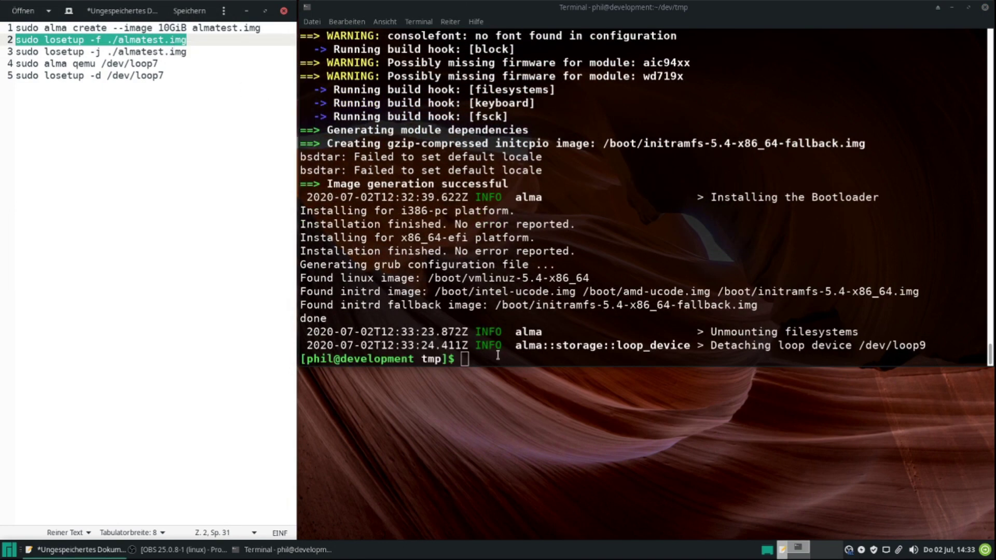
right_click(516, 363)
left_click(529, 250)
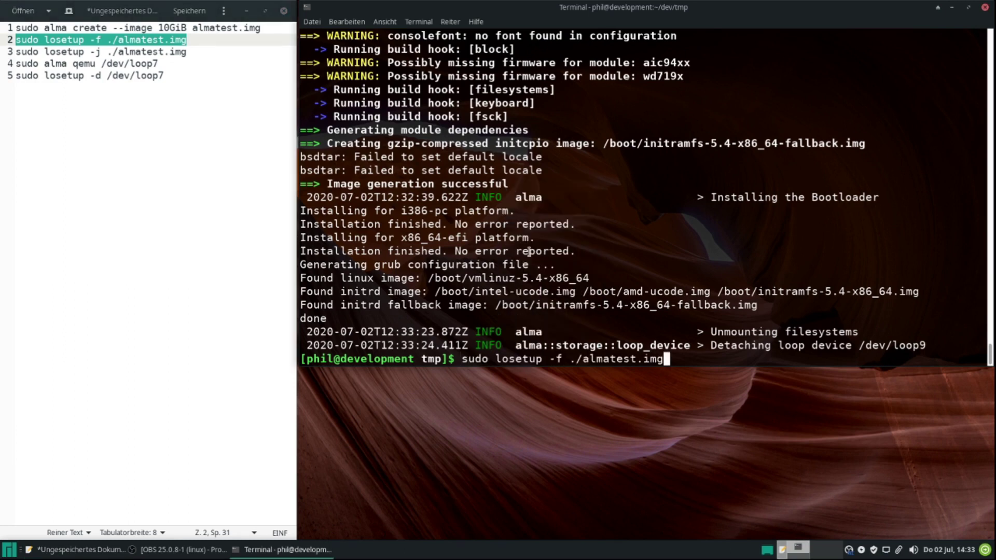
key("Return")
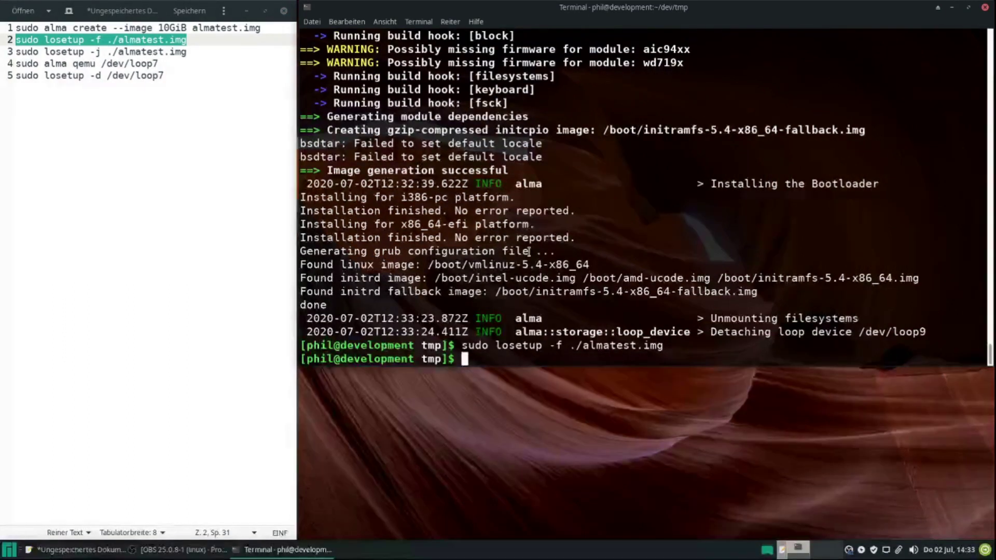
- Run 'sudo losetup -j ./almatest.img' to confirm the image is on /dev/loop9
left_click_drag(16, 51, 187, 51)
right_click(180, 53)
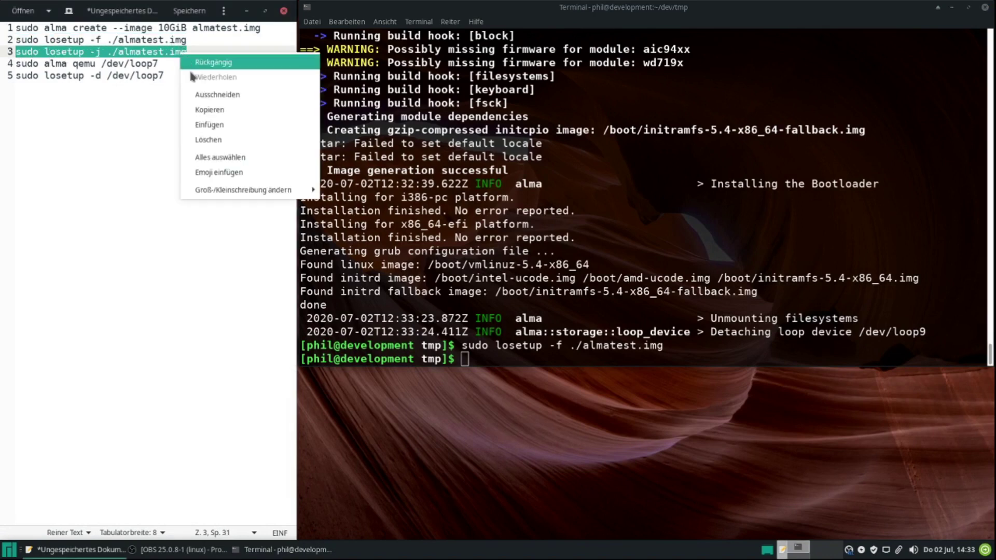
left_click(200, 109)
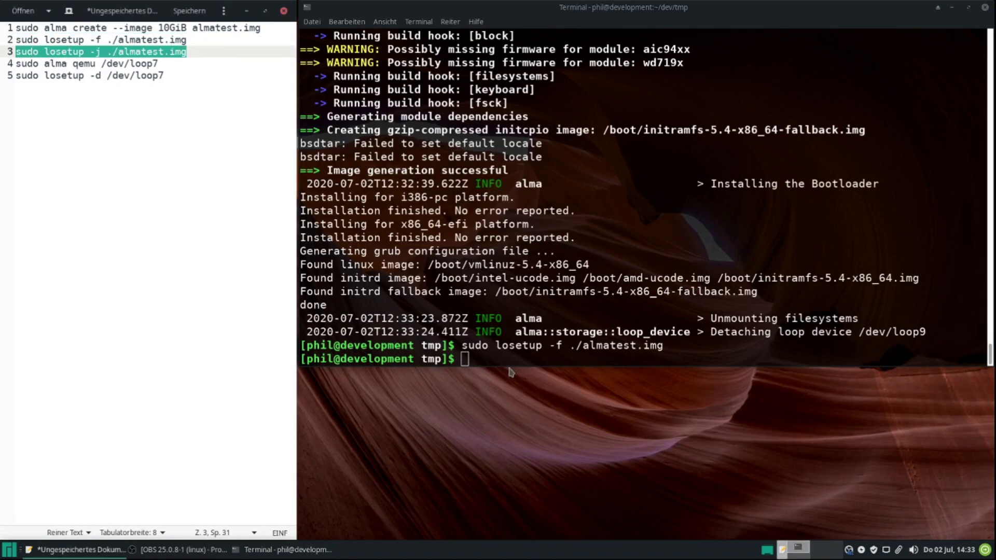
left_click(506, 358)
right_click(506, 358)
left_click(549, 251)
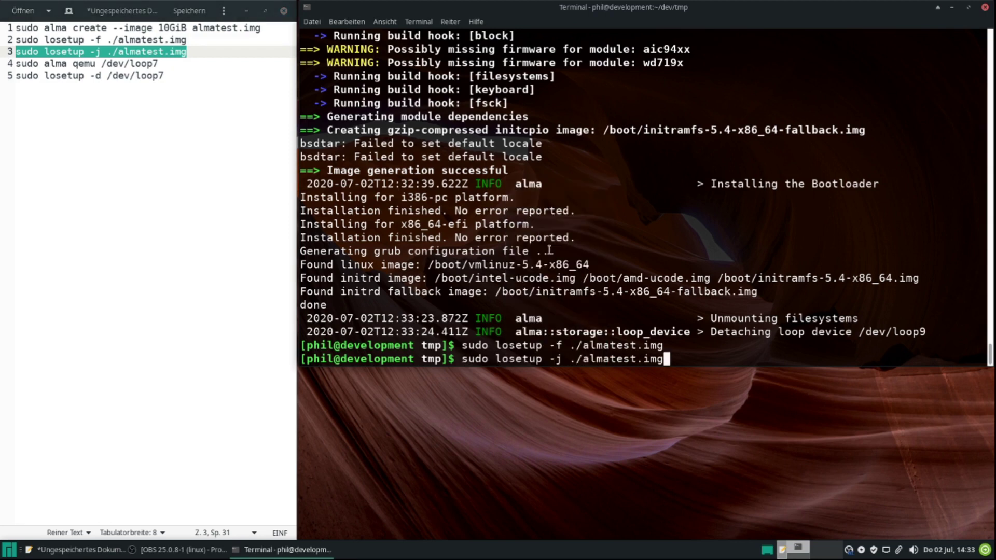
key("Return")
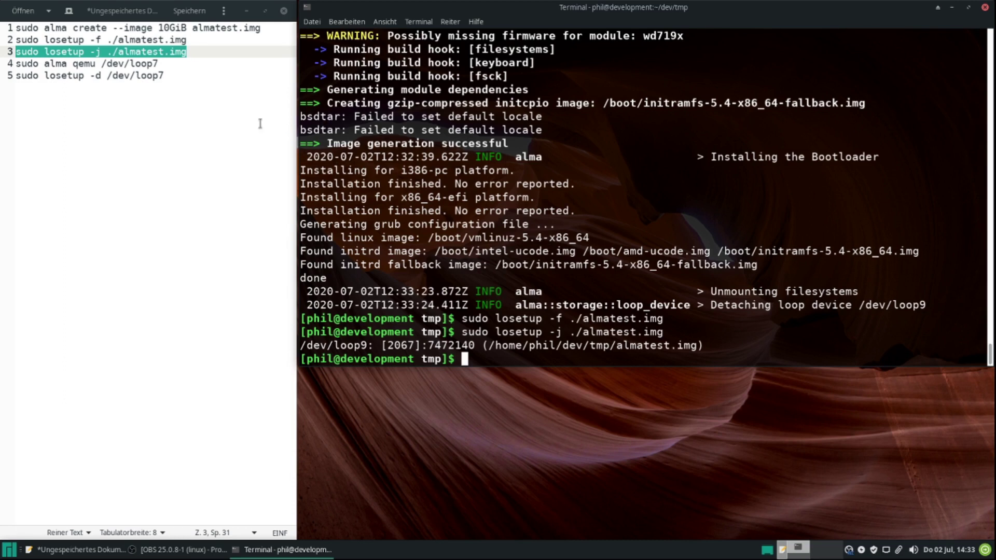
- Run 'sudo alma qemu /dev/loop9' to boot the attached image in QEMU
left_click(151, 62)
left_click_drag(151, 62, 8, 63)
right_click(23, 63)
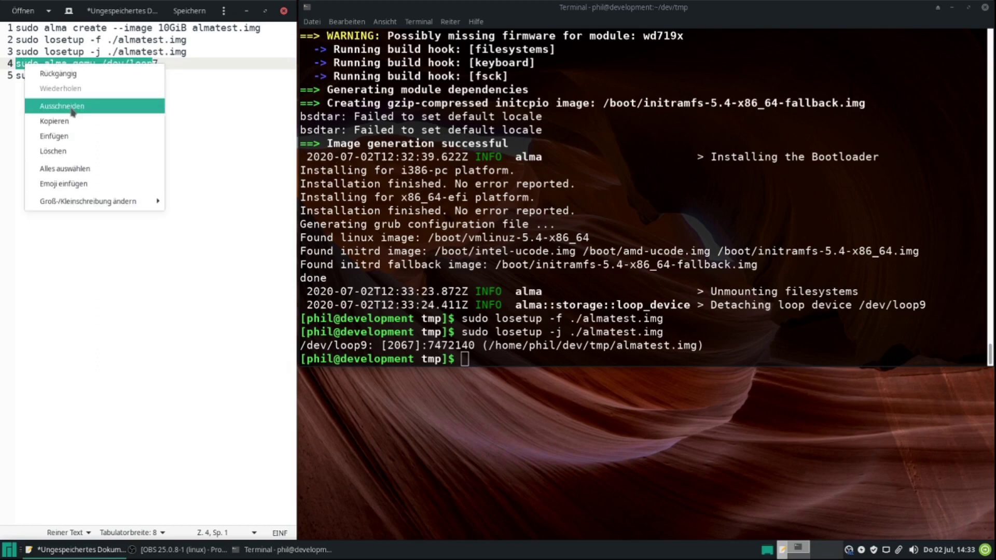
left_click(76, 126)
right_click(534, 365)
left_click(600, 251)
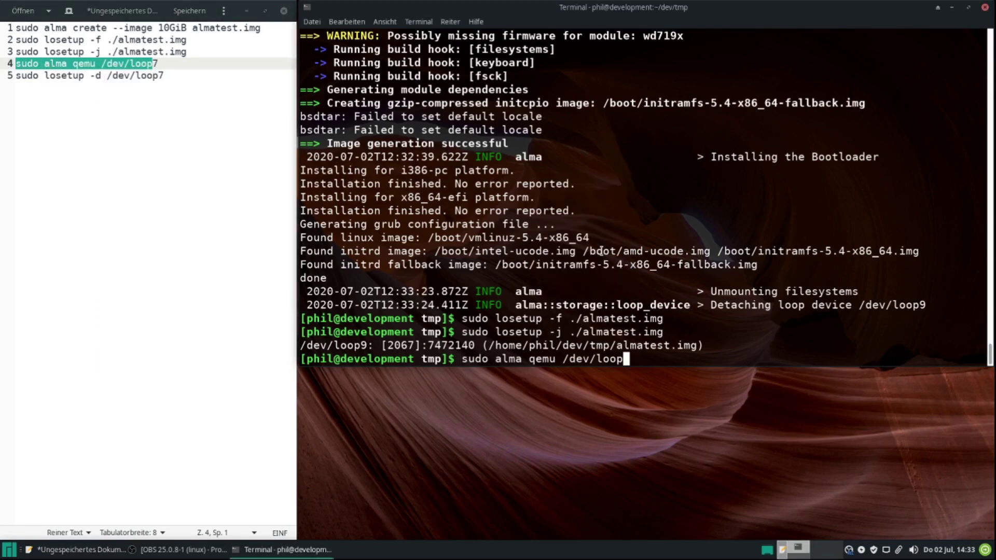
type("9")
key("Return")
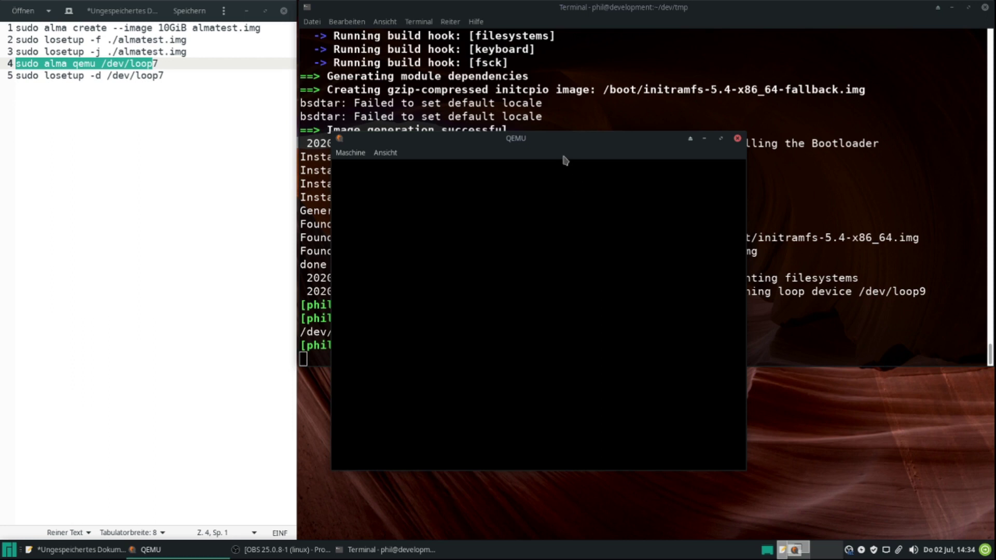
- Log into the Manjaro guest as root and run 'pacman -Syu'
left_click_drag(556, 139, 502, 82)
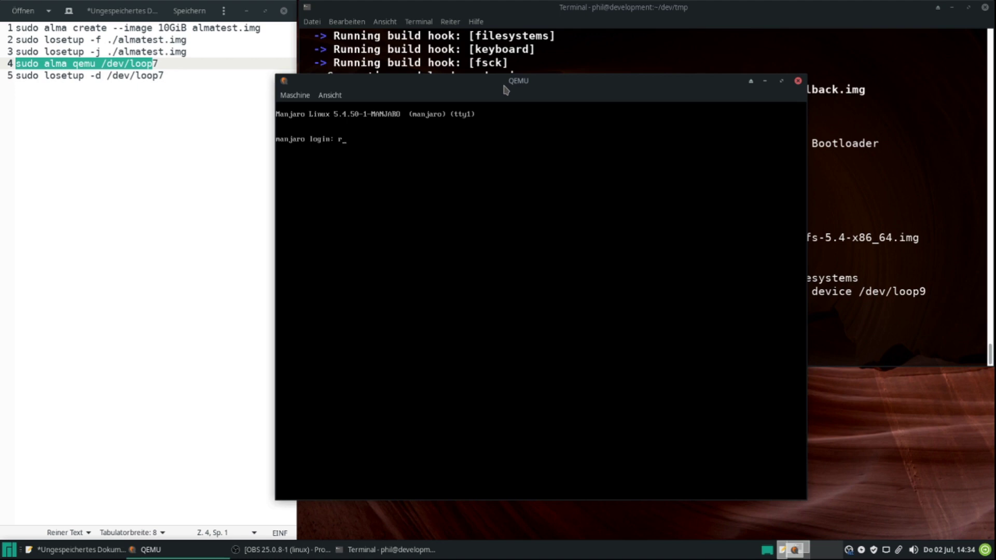
type("o")
type("ot")
type("pacn")
type("an")
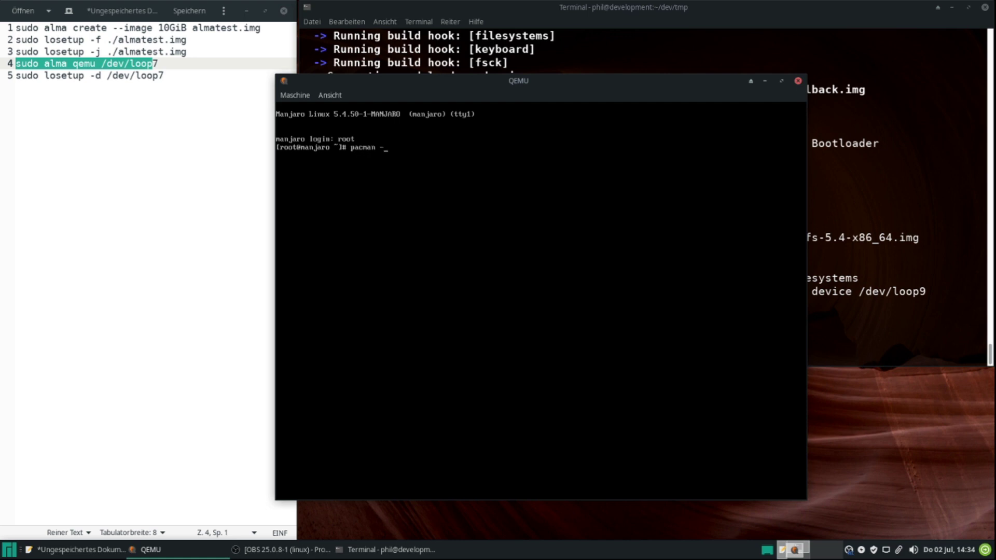
type("-Syu")
key("Return")
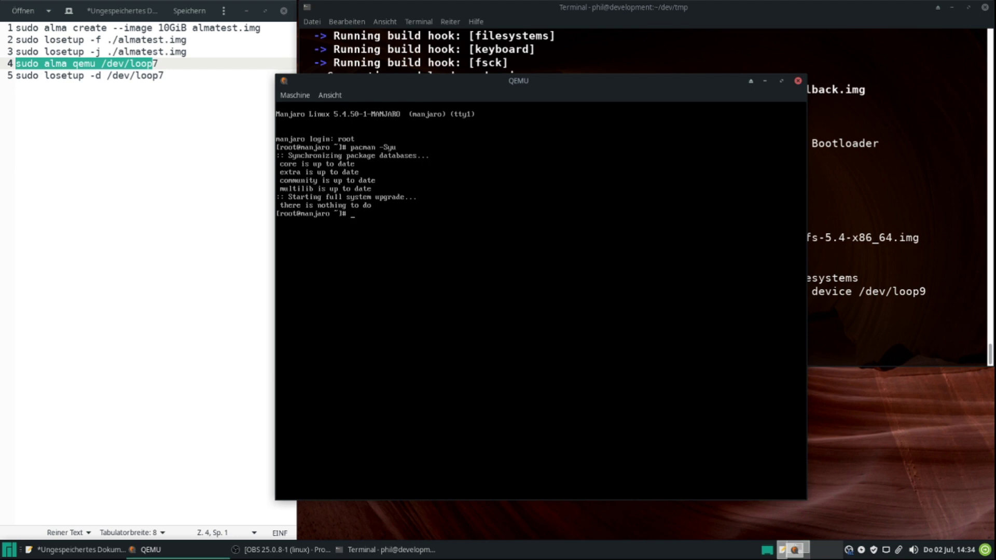